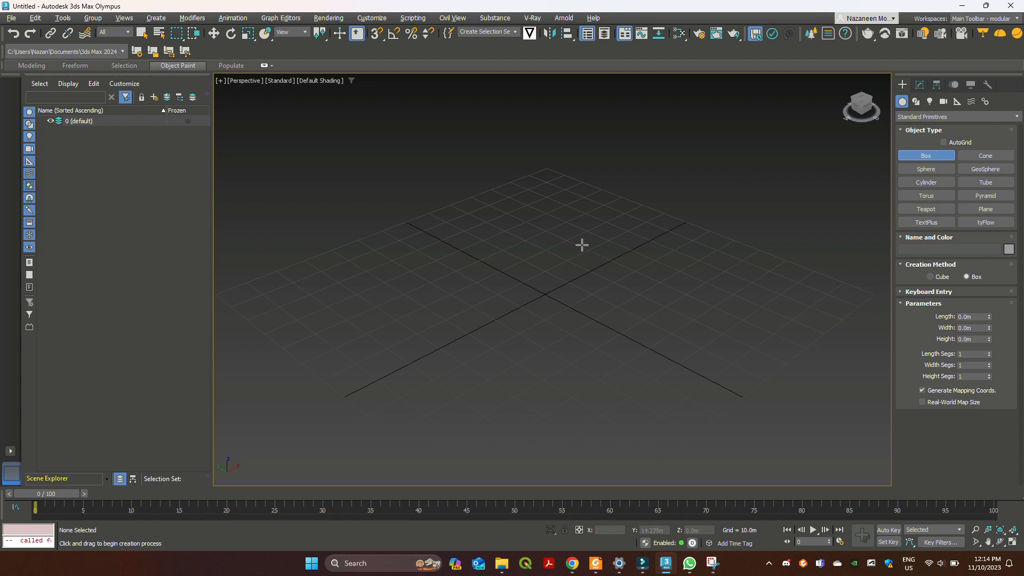
Step: Create a box on the grid about 41.4 m long, 16.3 m wide and 51.1 m high
drag(562, 236, 625, 291)
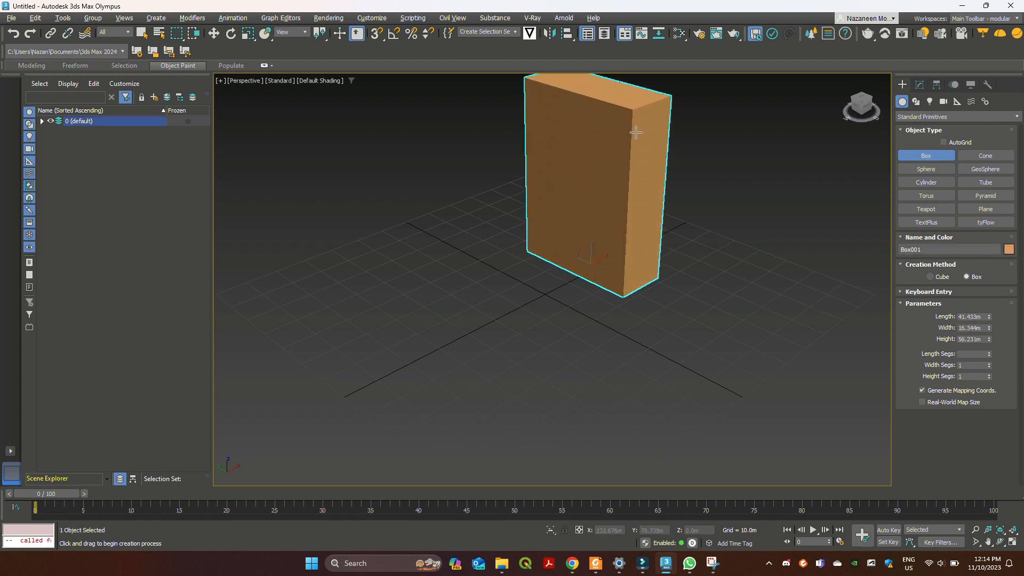
click(633, 148)
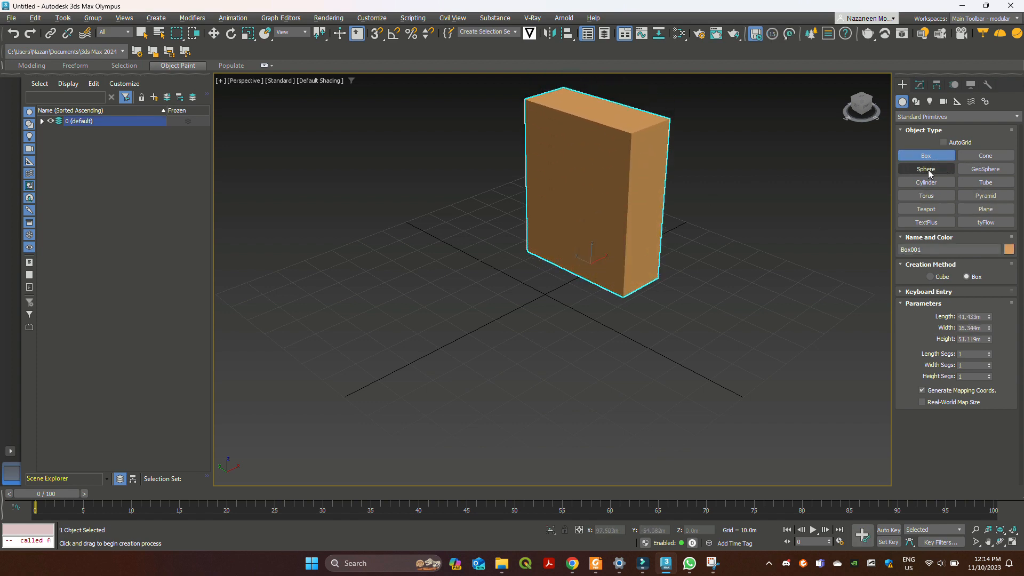
drag(509, 283, 504, 347)
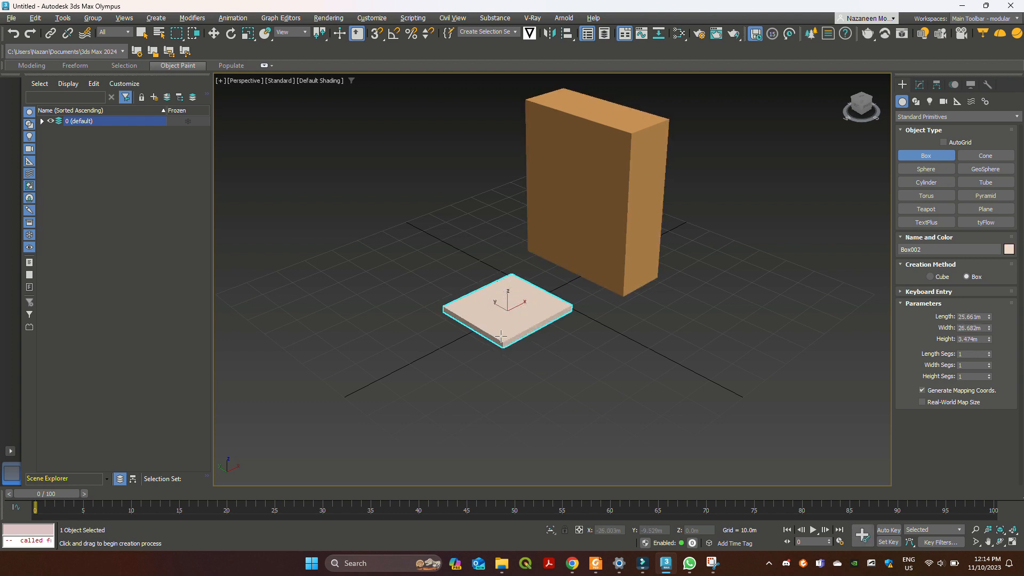
click(504, 265)
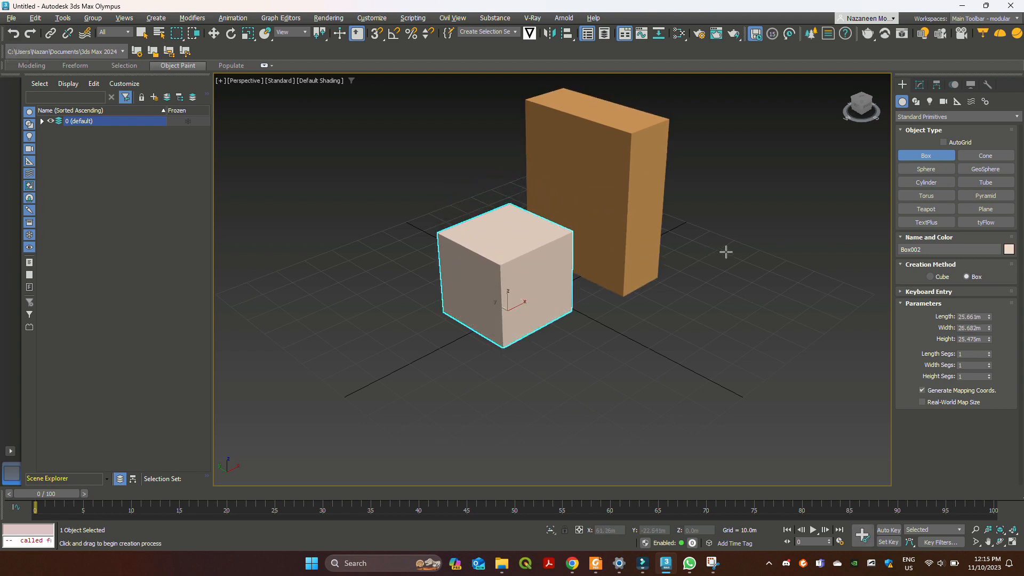
key(w)
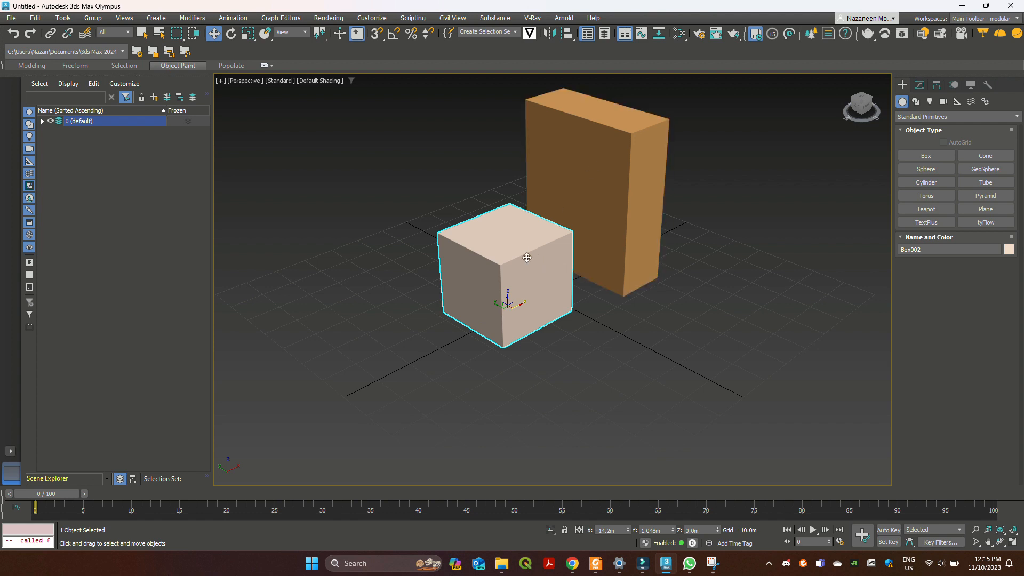
key(Delete)
Step: Clone the box as a Copy and move the copy along X to about -16.3 m
click(649, 185)
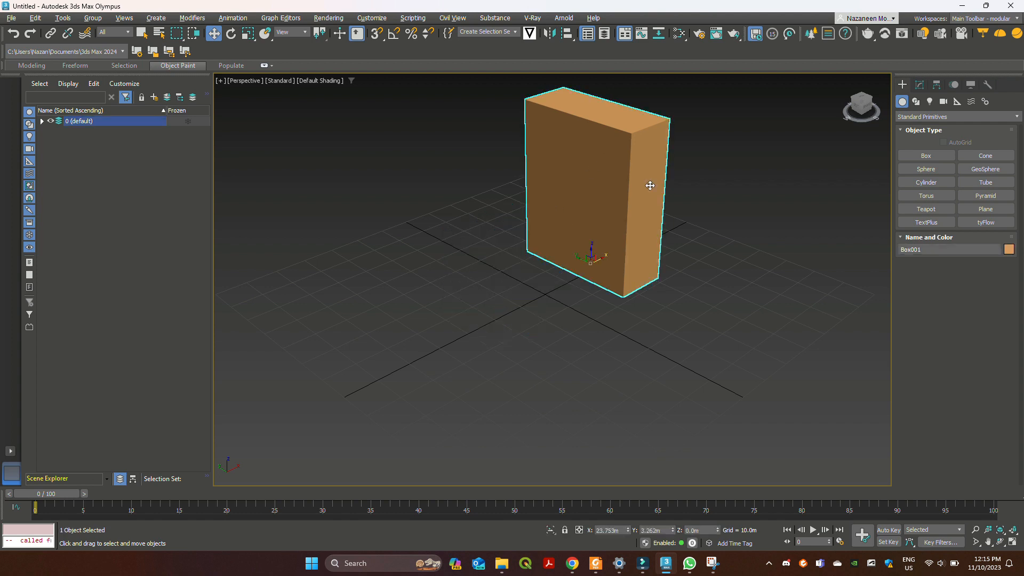
right_click(639, 188)
mouse_move(674, 273)
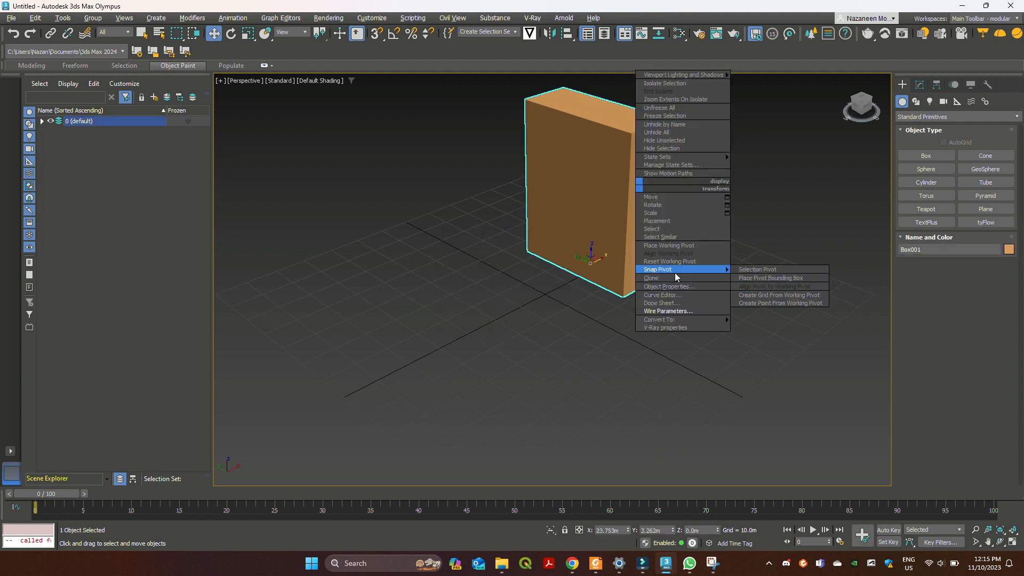
click(741, 276)
click(472, 250)
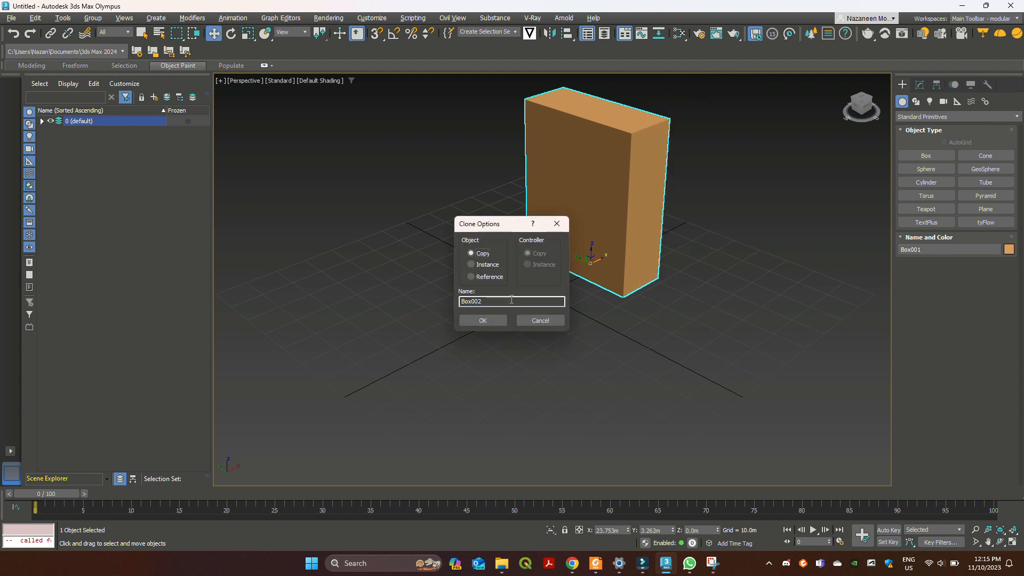
click(491, 324)
mouse_move(594, 263)
mouse_down()
mouse_move(480, 318)
mouse_move(508, 309)
mouse_up()
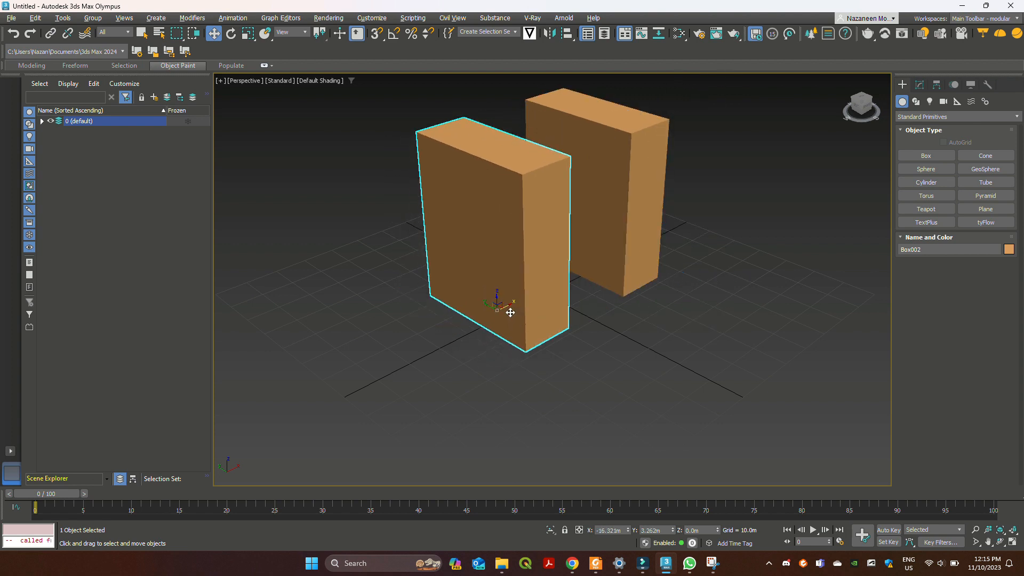
scroll(646, 233, down, 3)
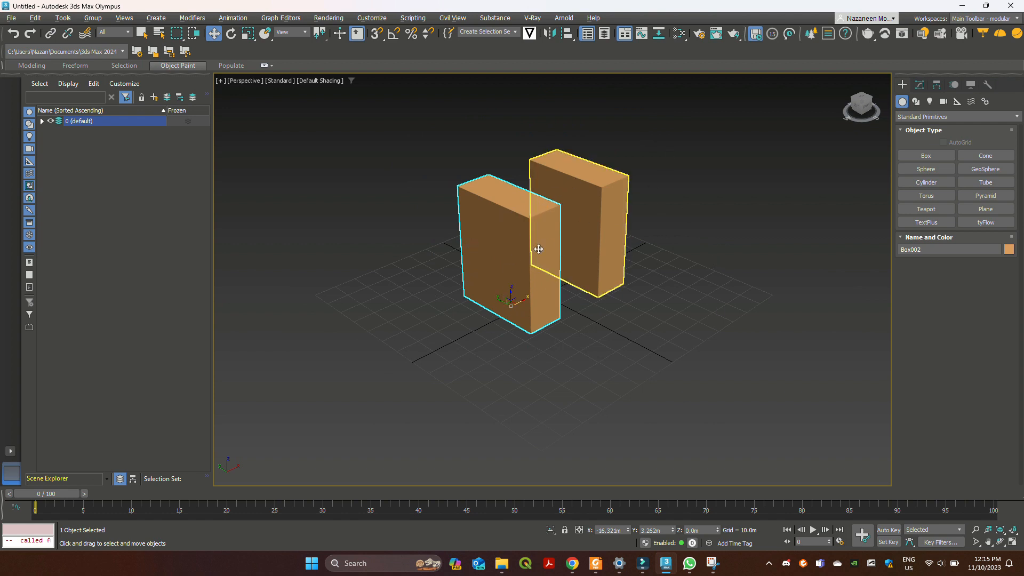
Step: Start wiring the original box's Length parameter to the copied box's Length parameter
click(596, 229)
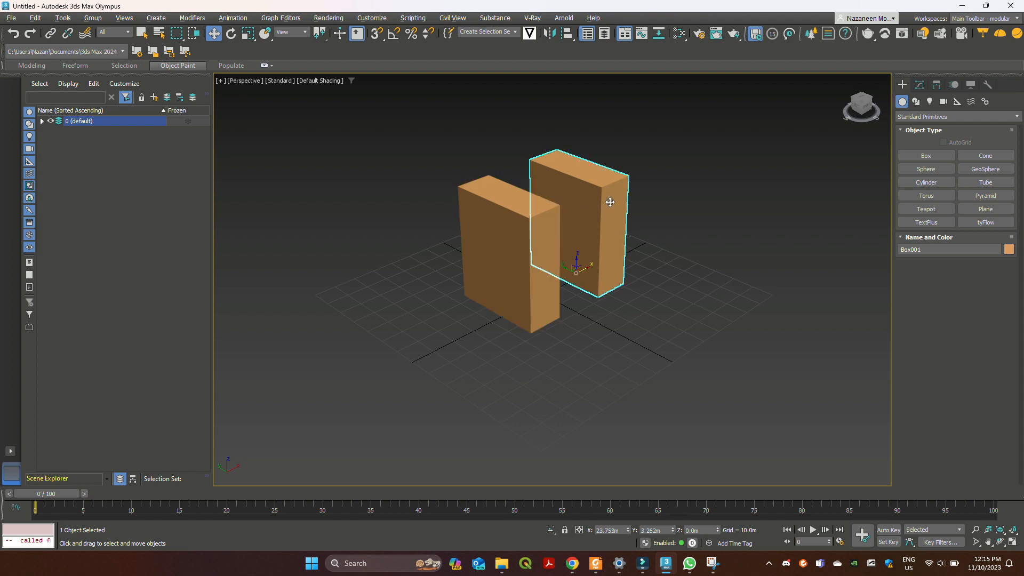
right_click(610, 199)
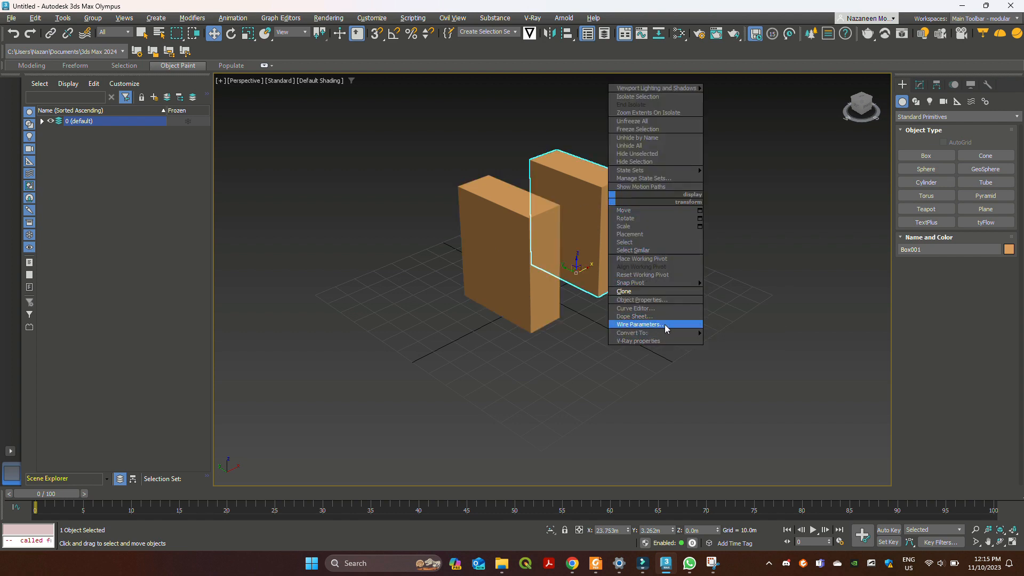
click(585, 194)
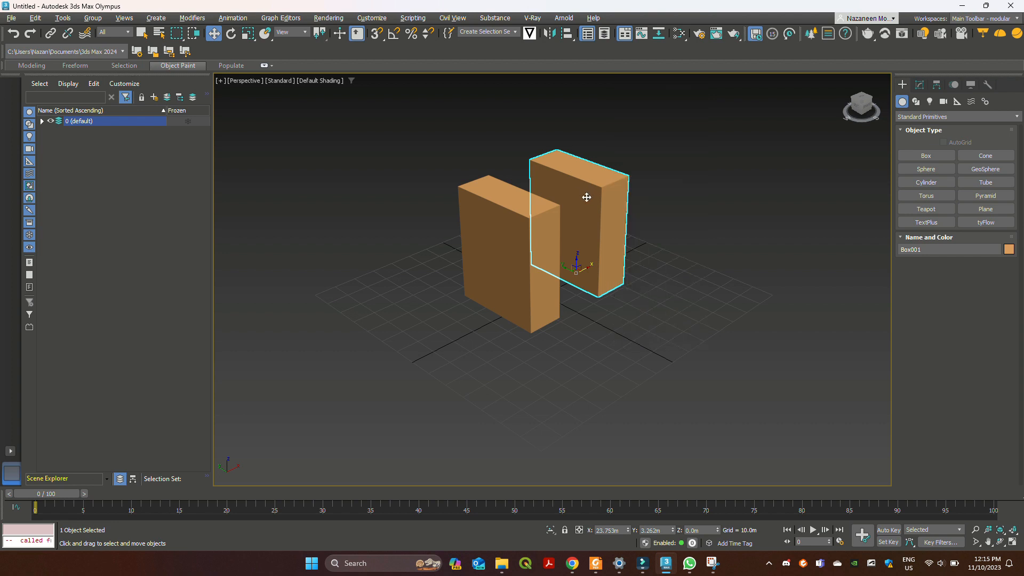
right_click(587, 197)
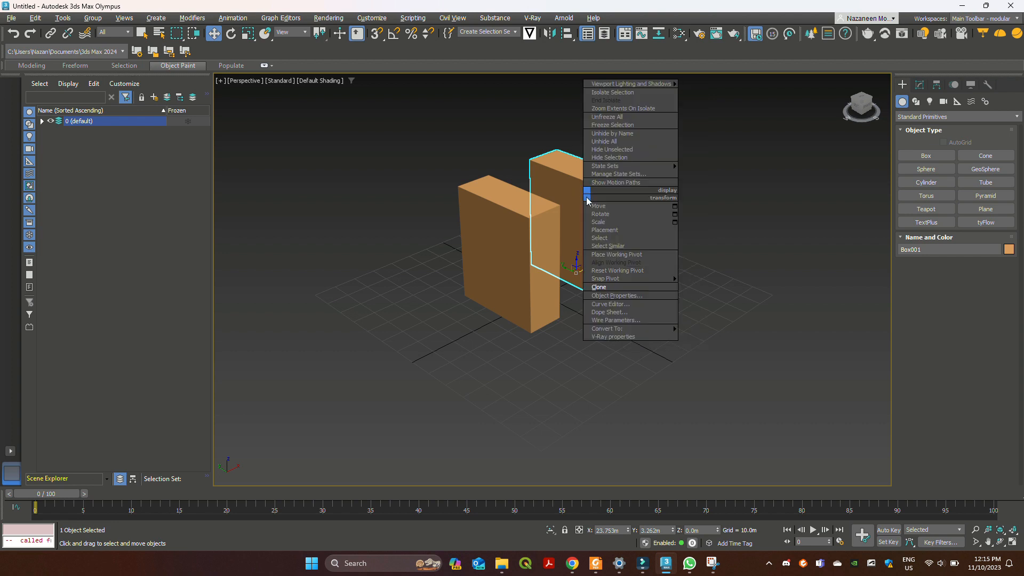
click(638, 321)
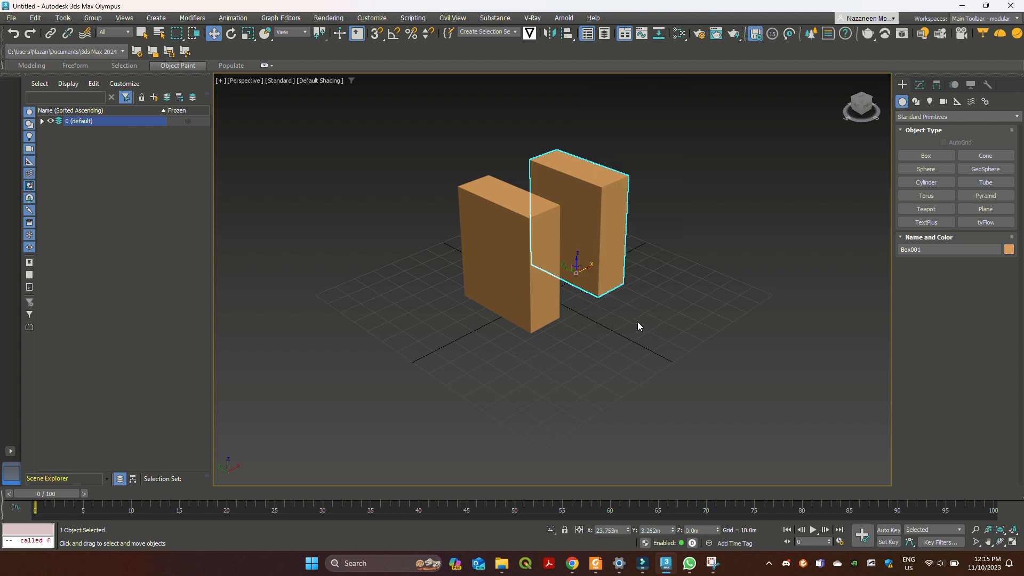
mouse_move(564, 284)
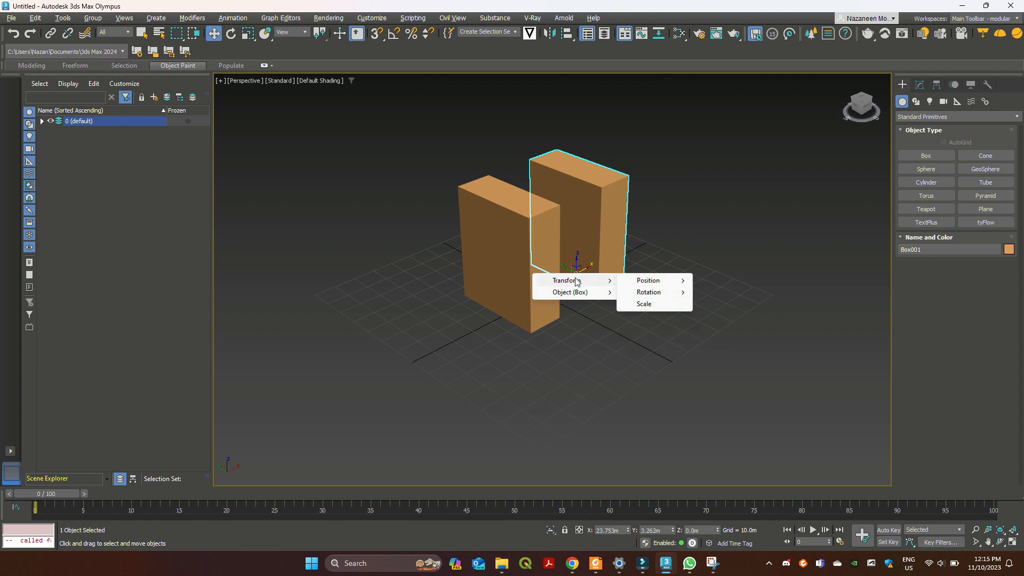
mouse_move(654, 295)
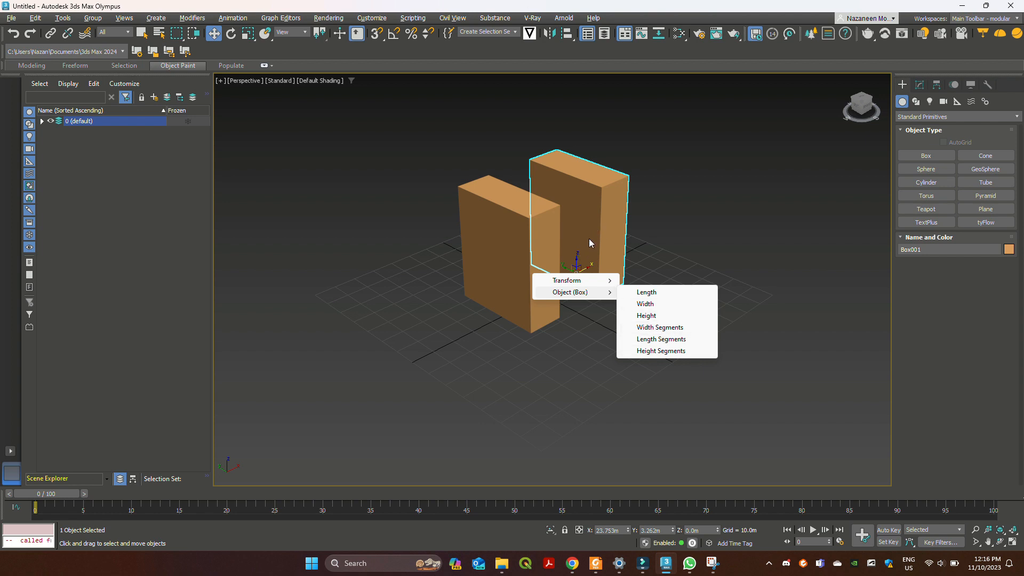
click(652, 295)
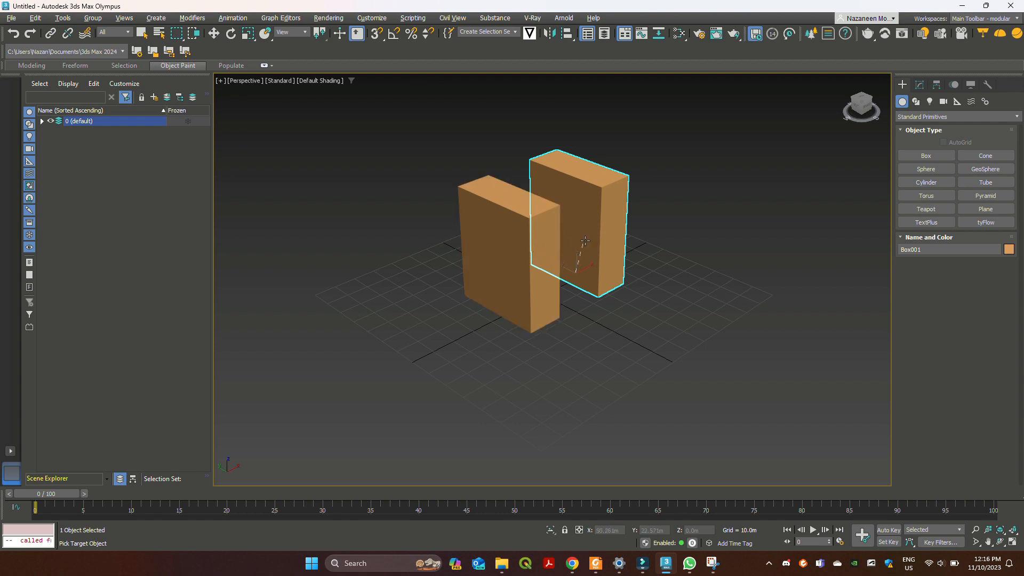
click(539, 255)
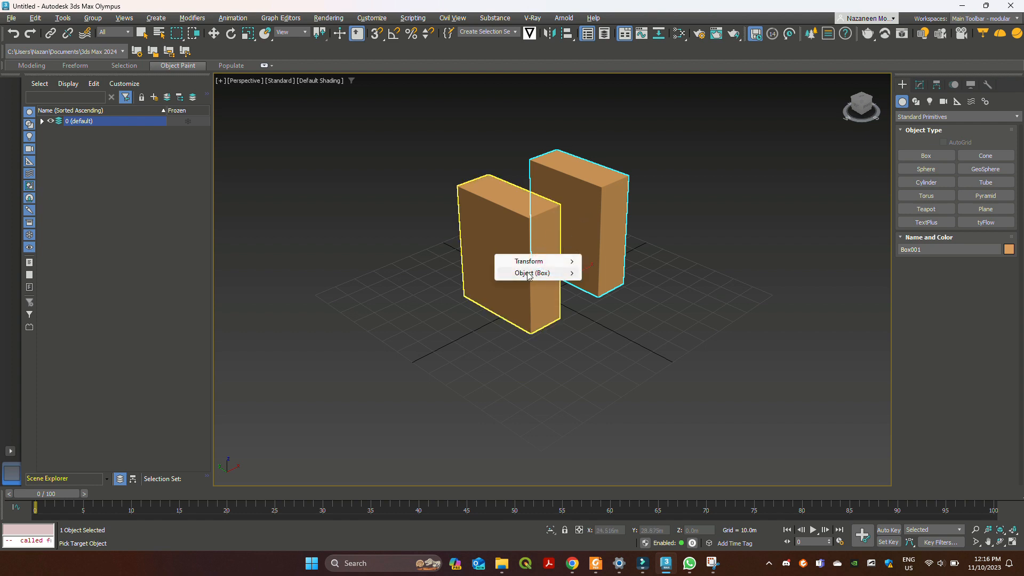
mouse_move(531, 273)
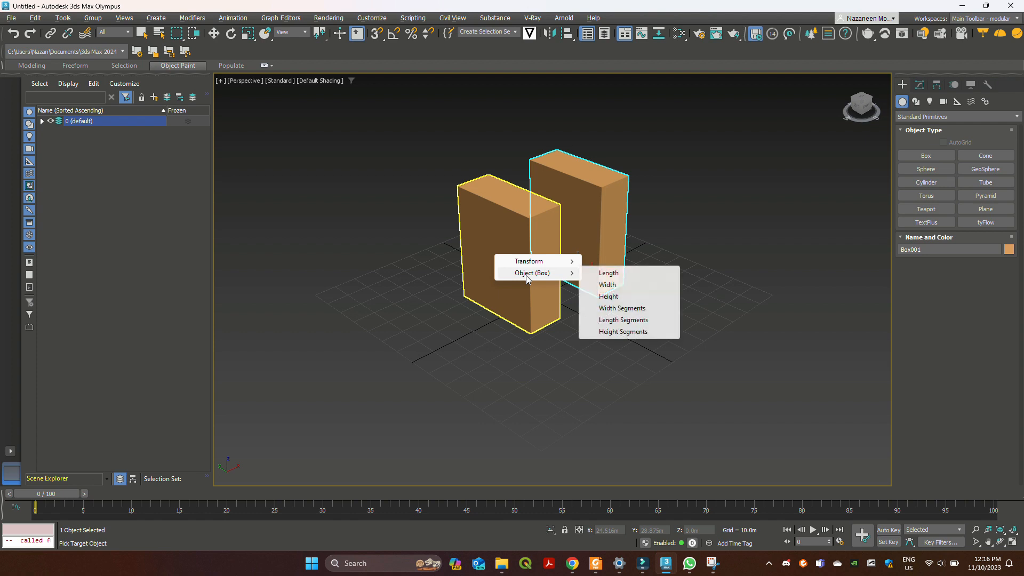
click(612, 273)
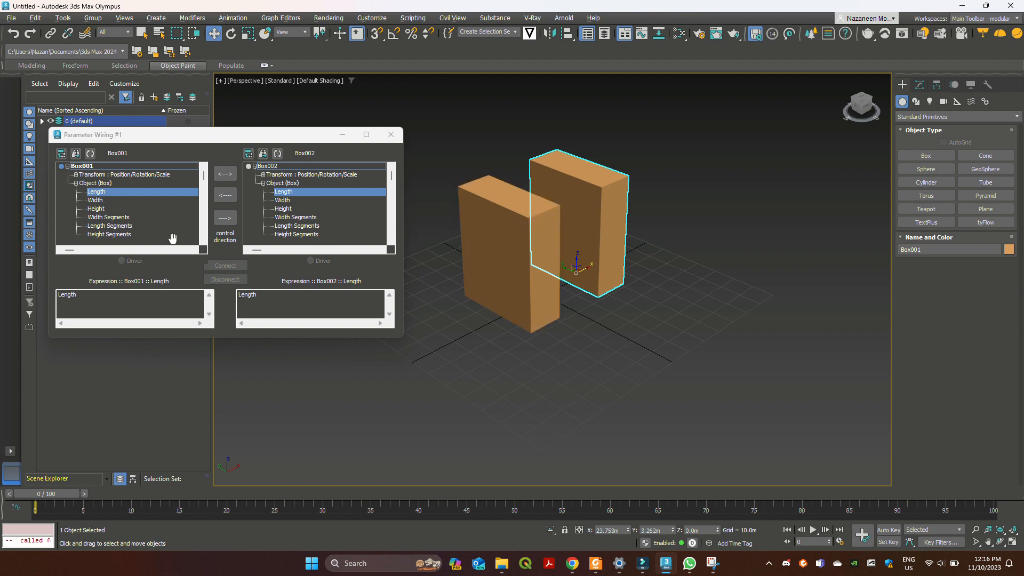
Step: Connect the two Length parameters with a two-way connection, using the expression Length*2 for the copied box
click(225, 175)
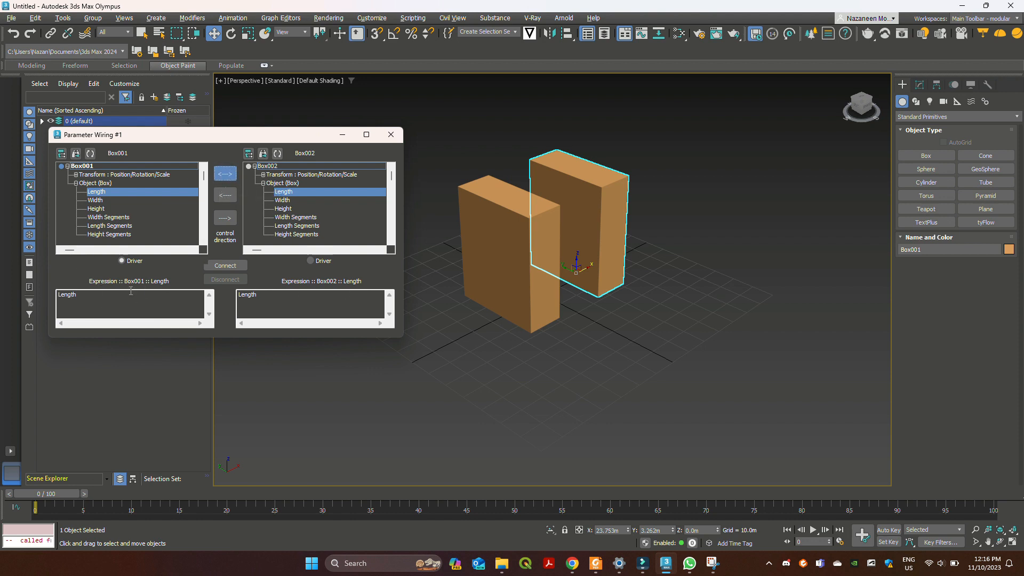
click(265, 296)
click(235, 266)
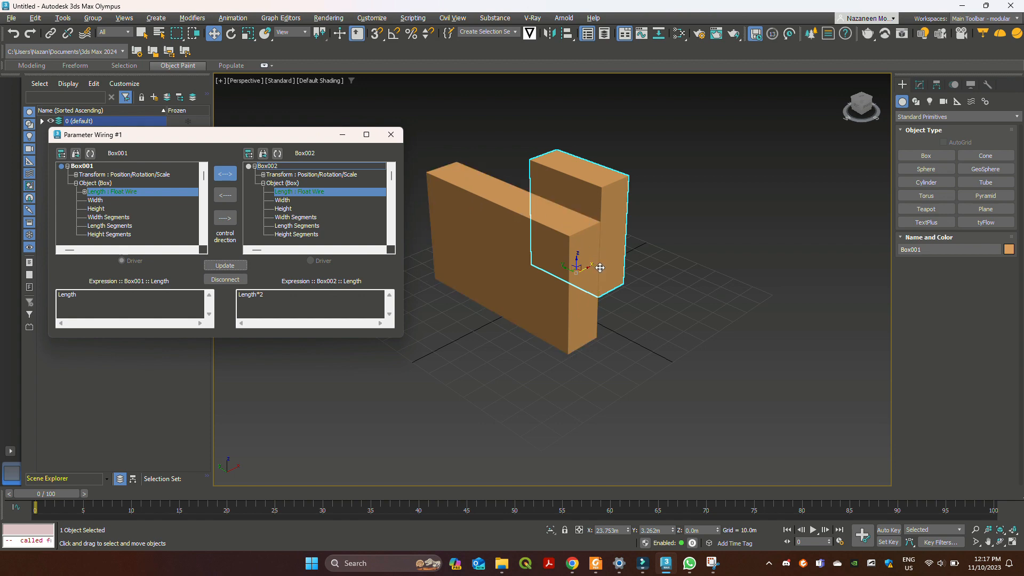
Step: Change the copied box's length expression to Length*4 and update the wiring
alt+middle_drag(660, 244, 702, 277)
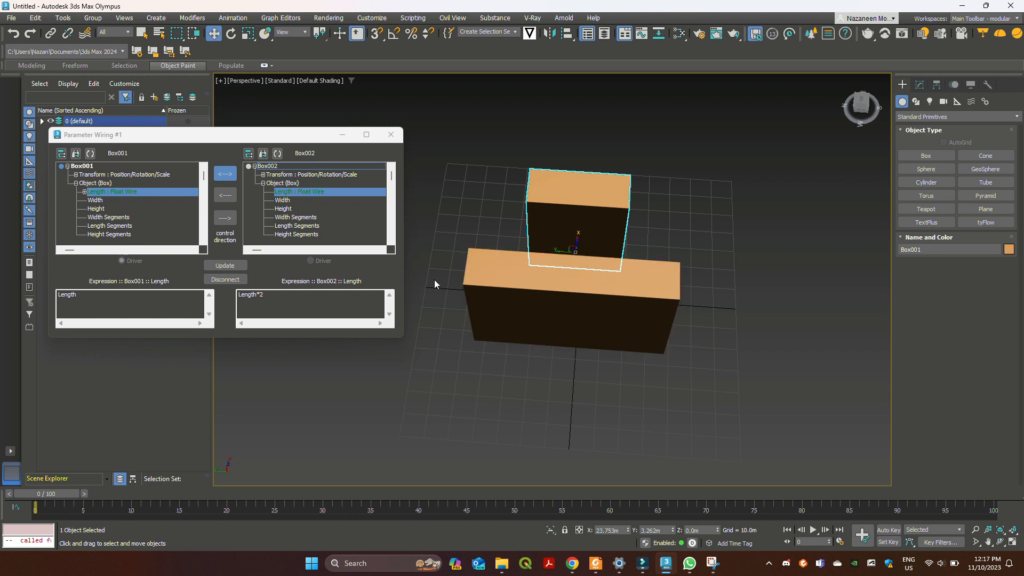
click(266, 298)
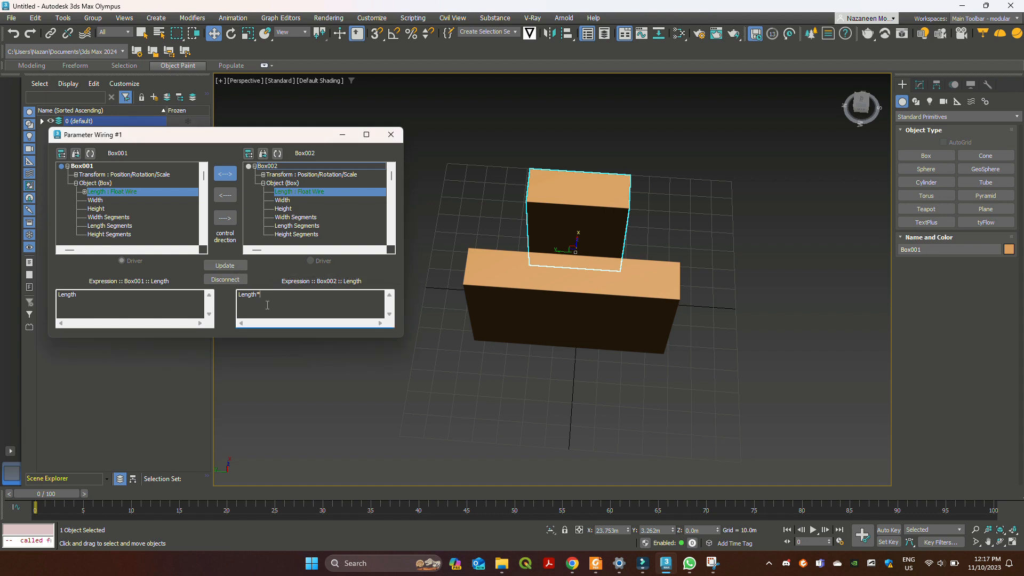
click(227, 265)
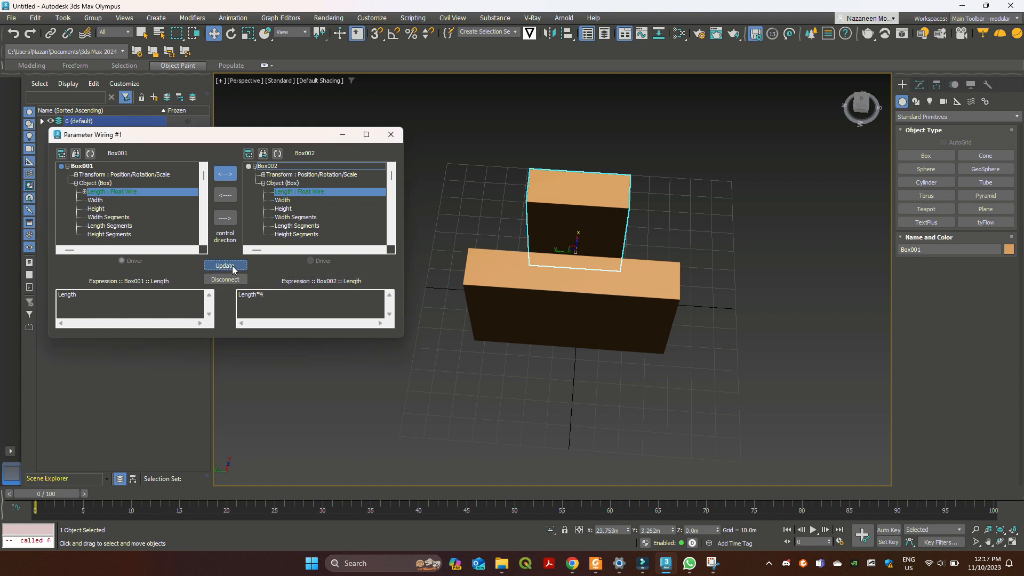
scroll(634, 296, down, 2)
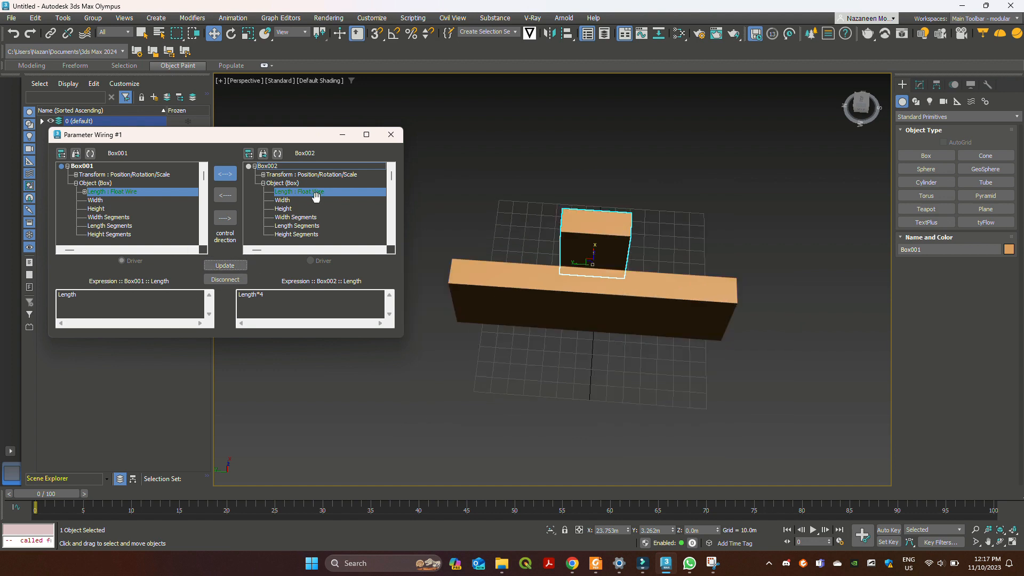
Step: Connect the Width parameters of both boxes with a two-way connection, using the expression Width*2 for the copied box
click(286, 202)
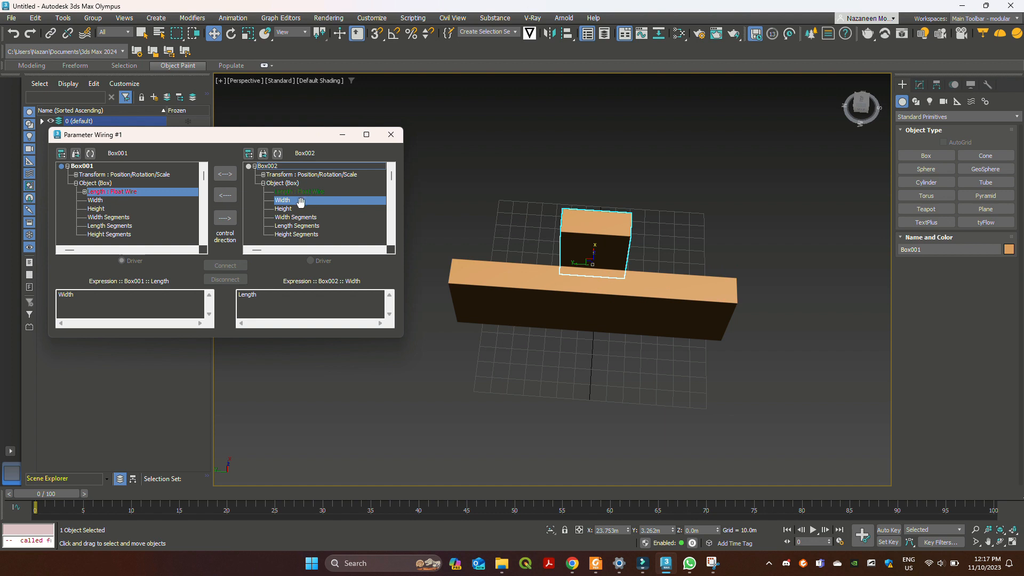
click(97, 202)
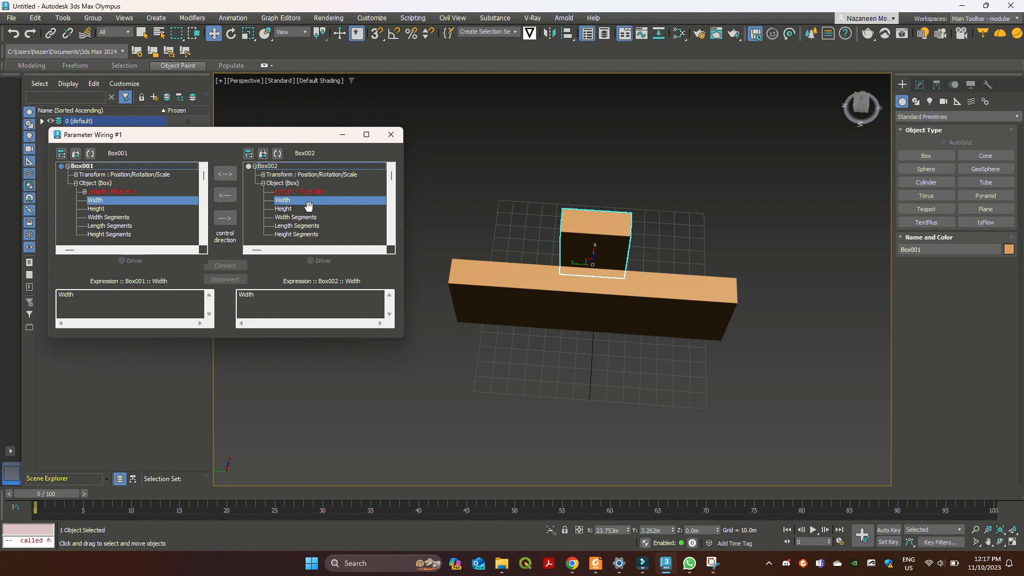
click(228, 182)
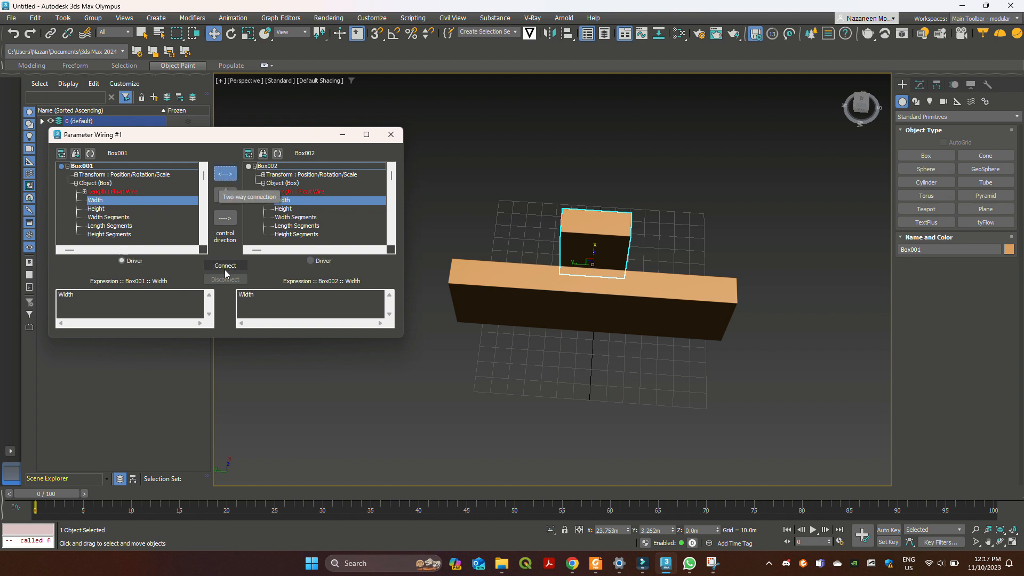
click(270, 299)
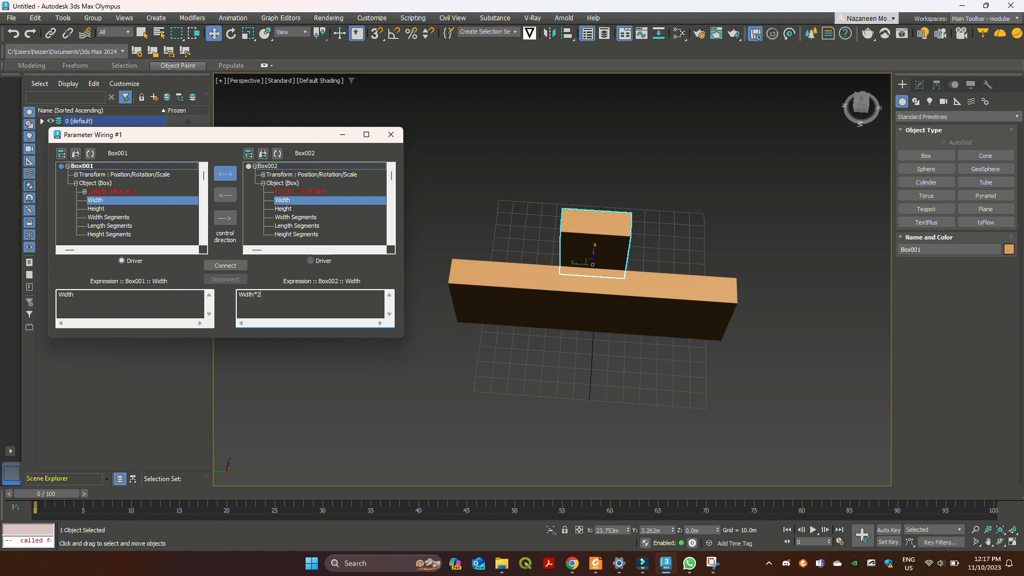
click(225, 266)
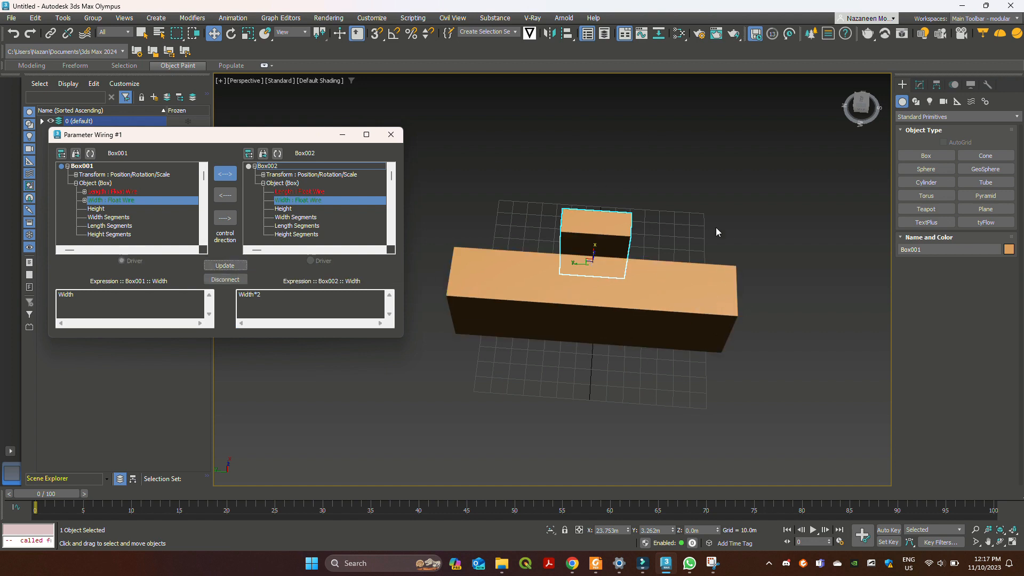
middle_drag(786, 328, 661, 288)
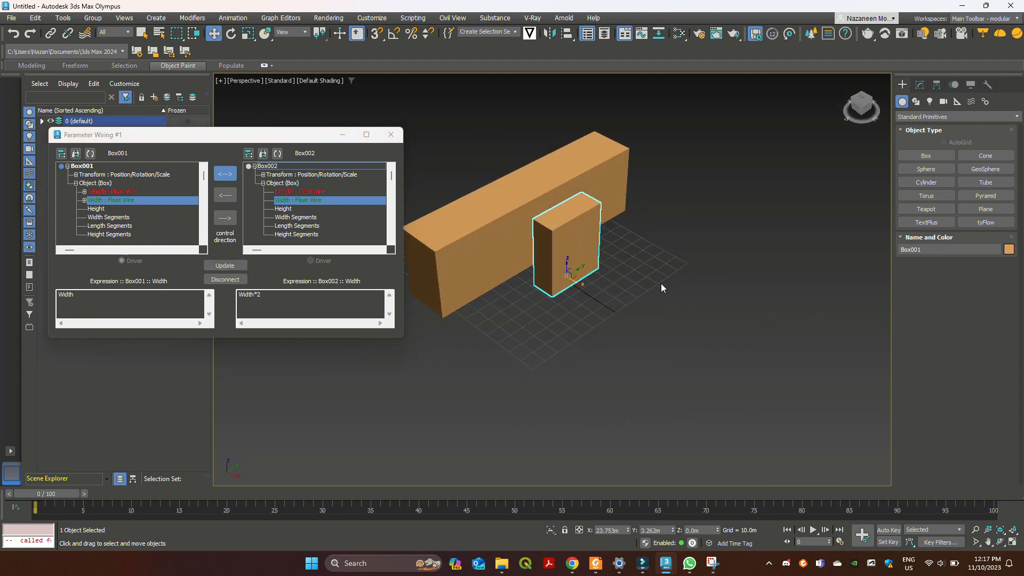
middle_drag(577, 268, 671, 285)
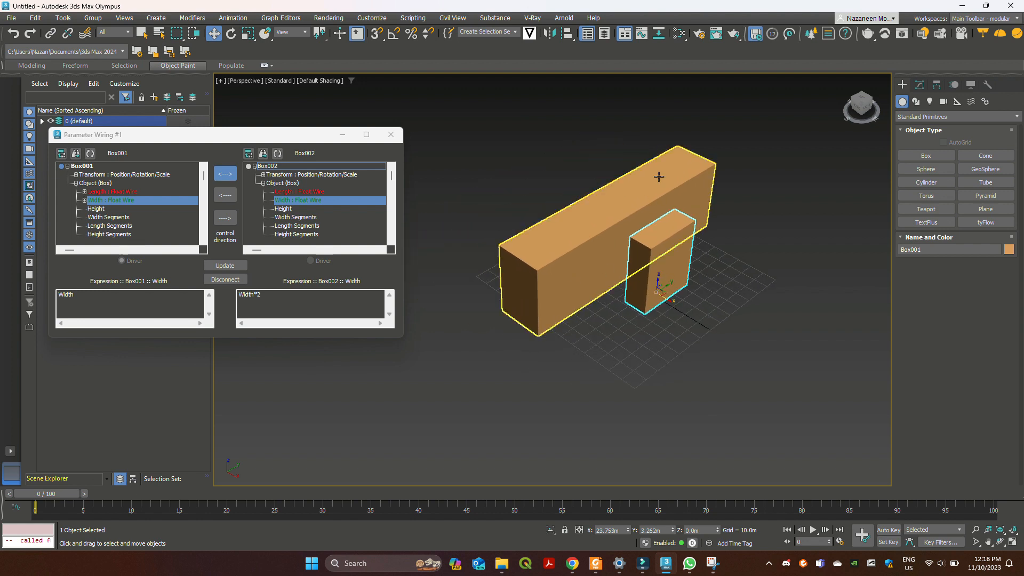
middle_drag(798, 311, 784, 290)
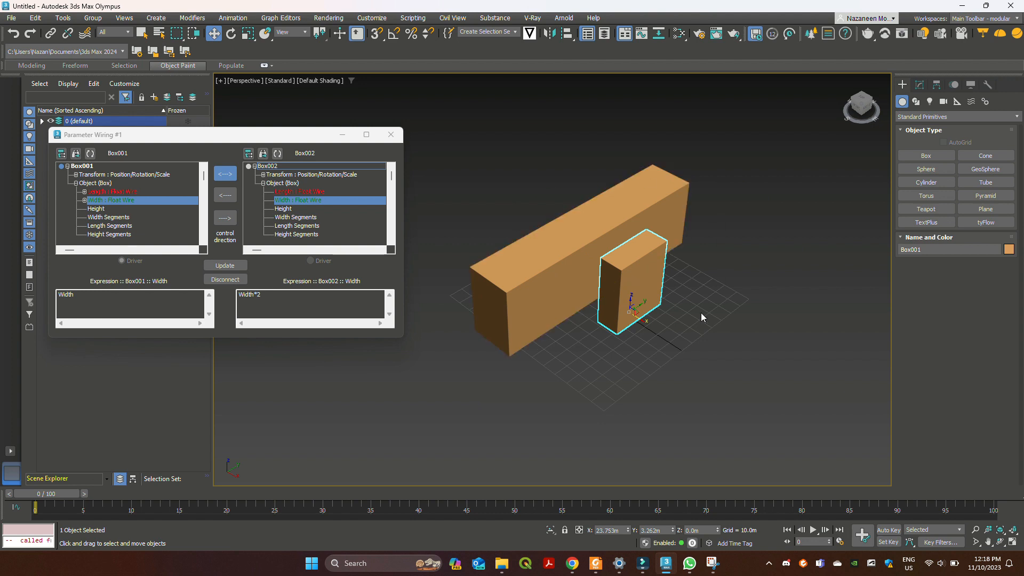
Step: Connect the Height parameters of both boxes with a two-way connection, using the expression Height*2 for the copied box, and clear the selection
drag(197, 138, 233, 121)
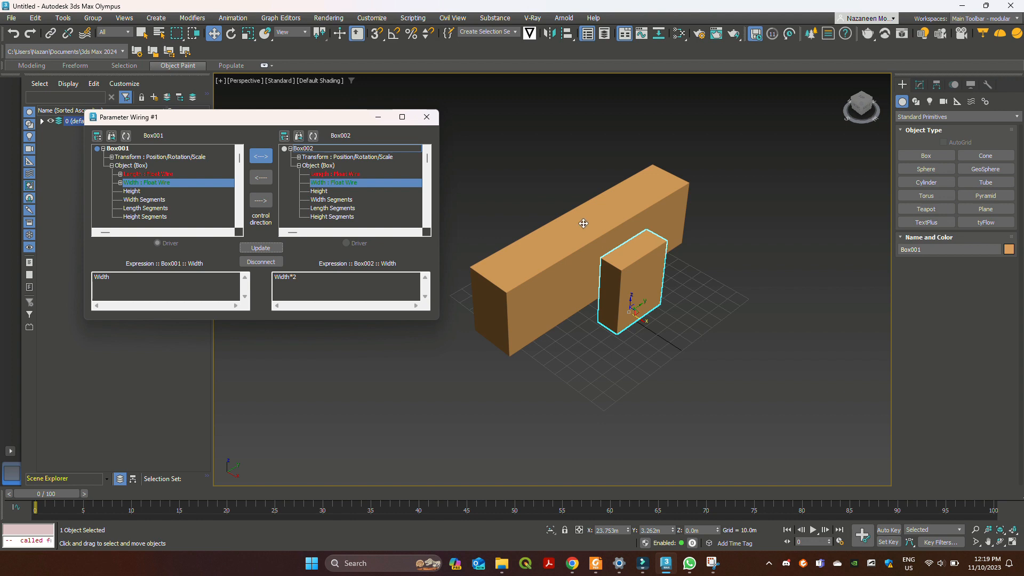
click(320, 192)
click(134, 192)
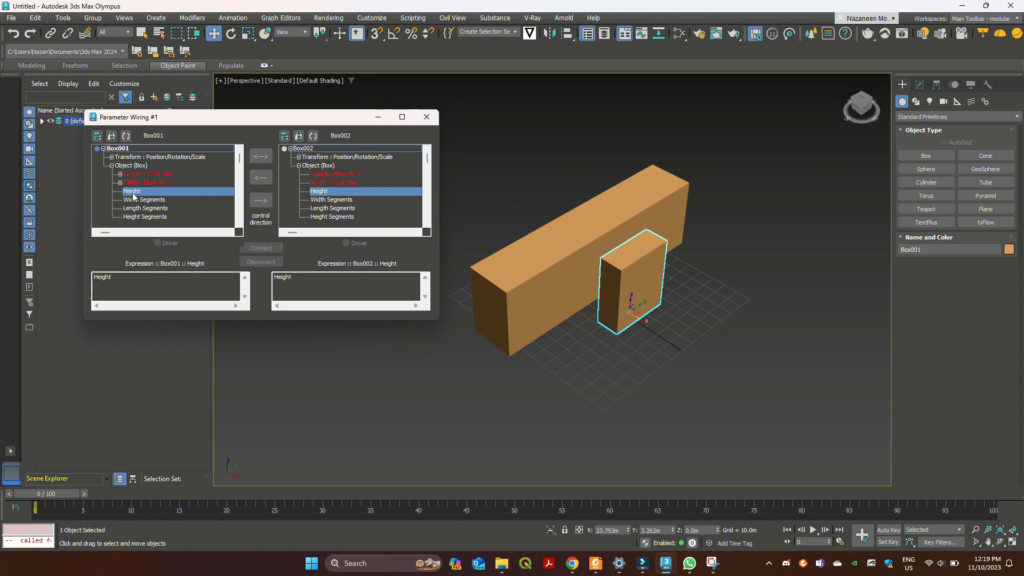
click(261, 156)
click(337, 279)
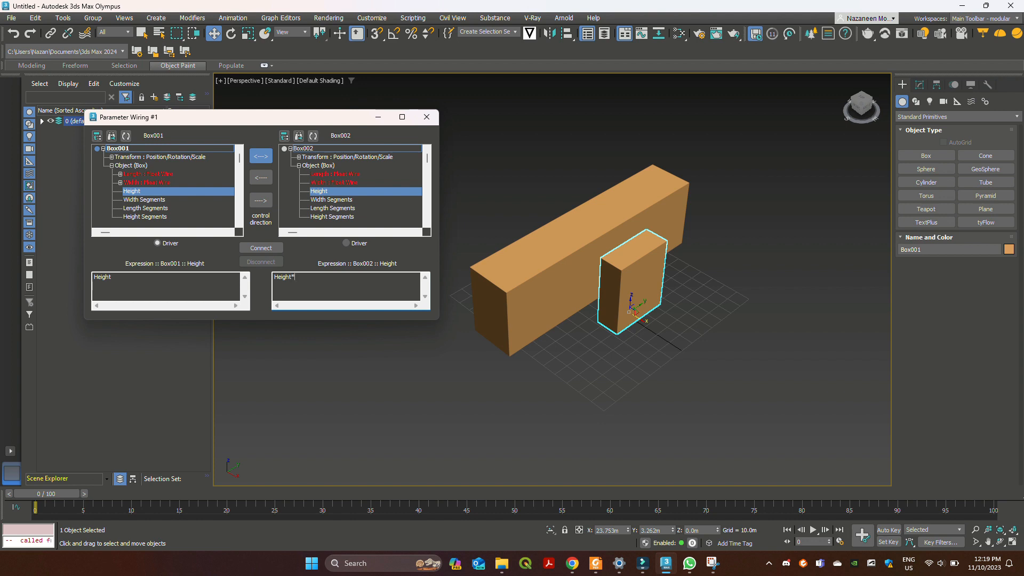
text(*2)
click(262, 249)
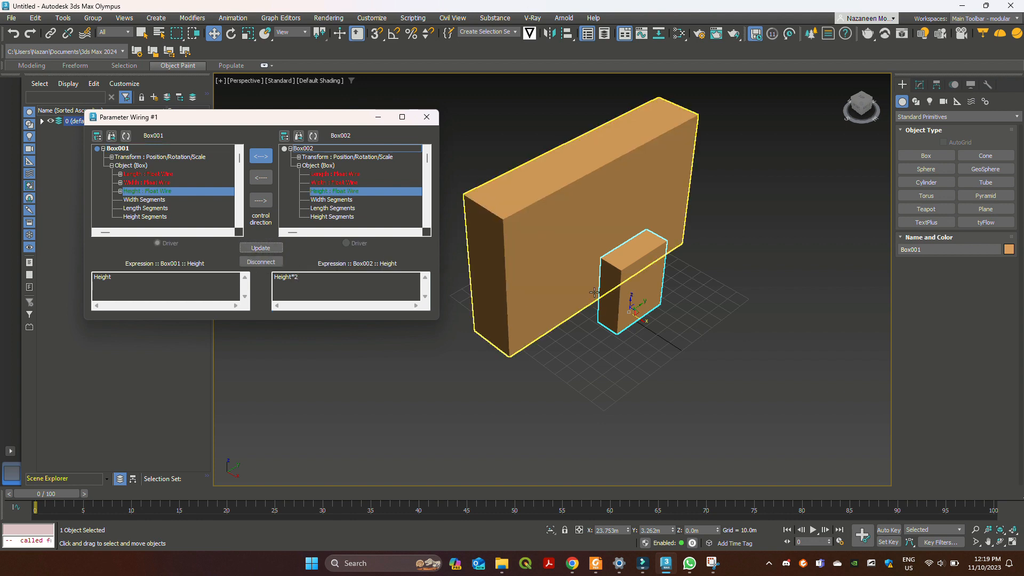
click(766, 259)
scroll(767, 287, down, 2)
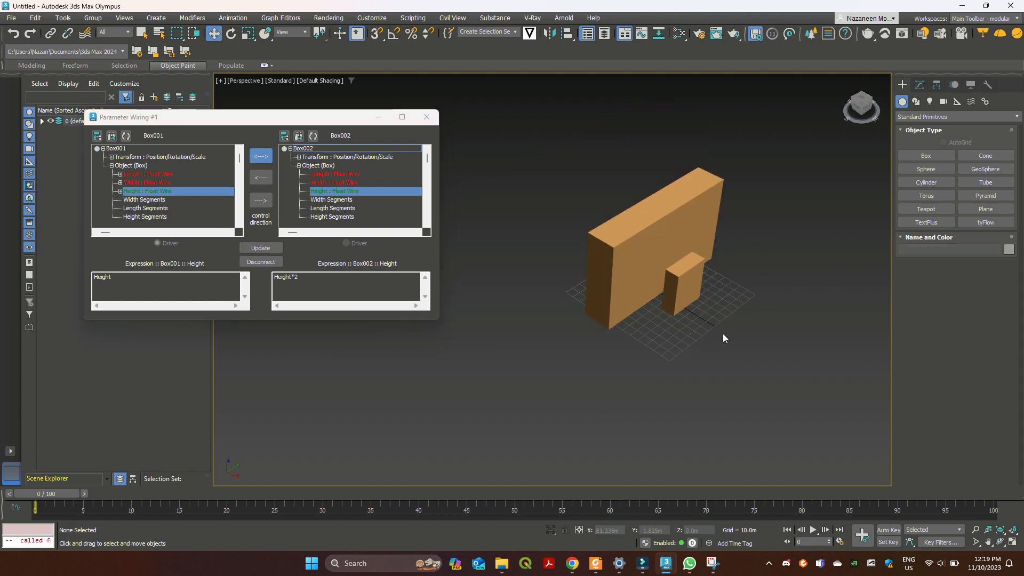
alt+middle_drag(763, 373, 546, 178)
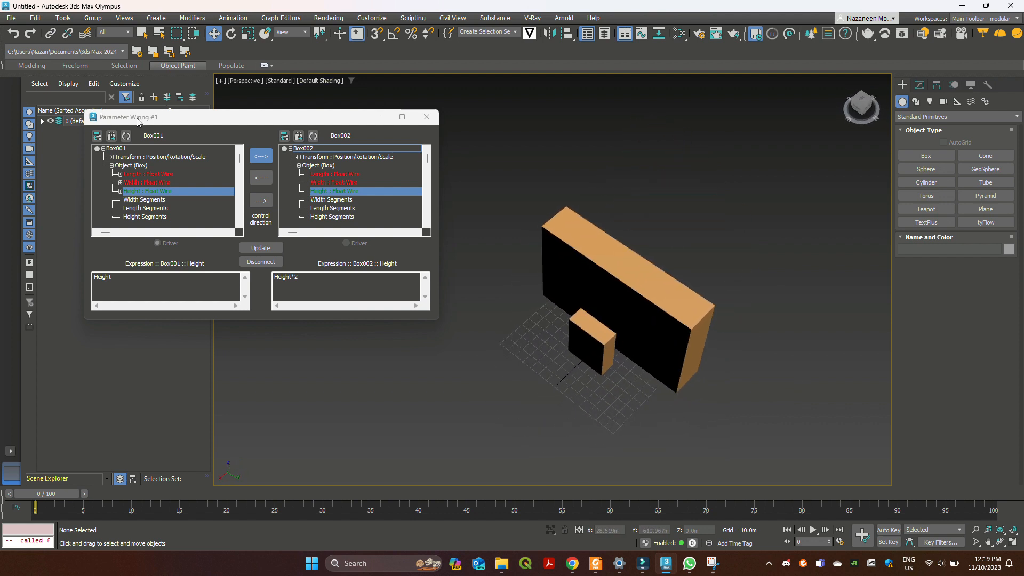